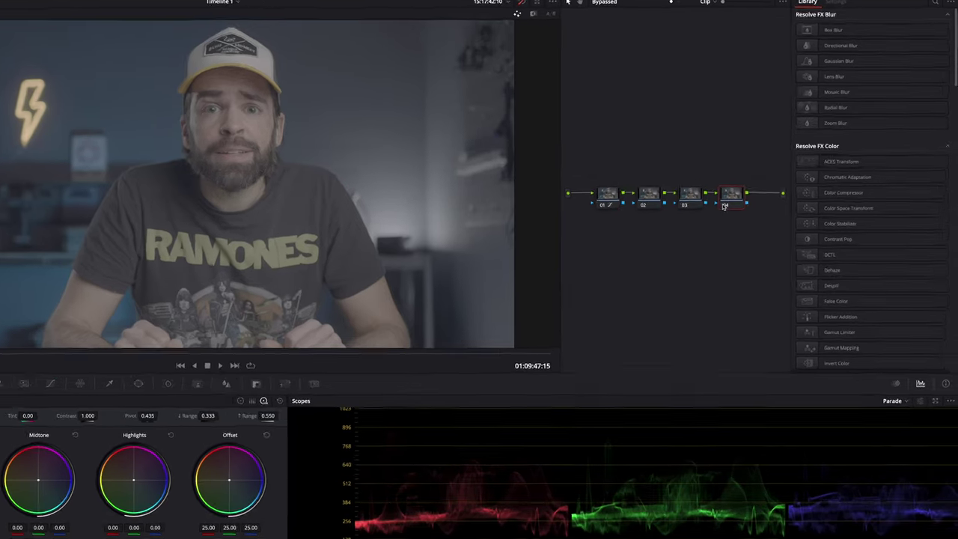
Step: Label nodes 04 to 01 as CST, SKIN, GRADE and CORRECTION, and nudge the CST node into place
right_click(756, 197)
left_click(762, 210)
type("CST")
left_click(532, 237)
type("SKIN")
left_click(464, 224)
type("GRADE")
left_click(404, 232)
type("CORRECTION")
key("Return")
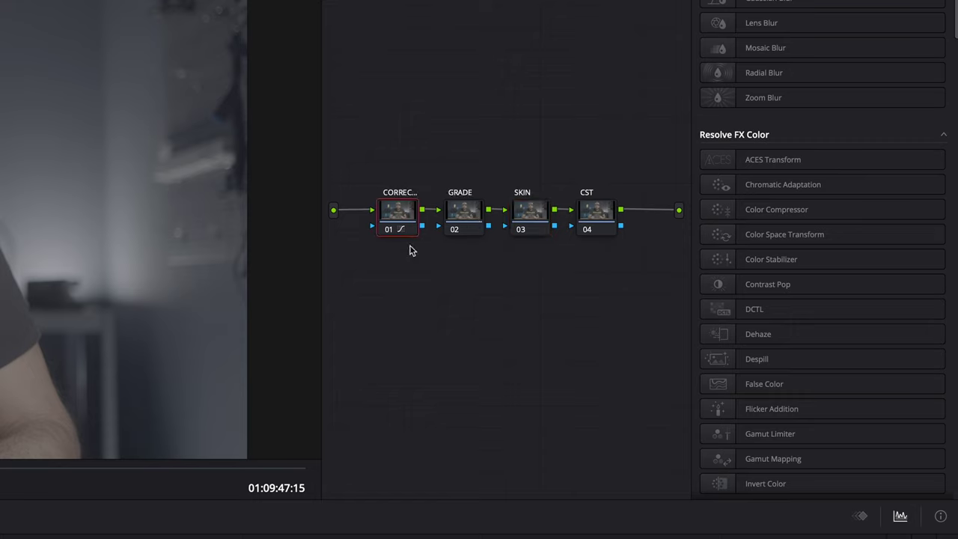
mouse_move(593, 228)
left_mouse_down()
mouse_move(630, 197)
mouse_move(595, 155)
mouse_move(614, 214)
mouse_move(605, 219)
left_mouse_up()
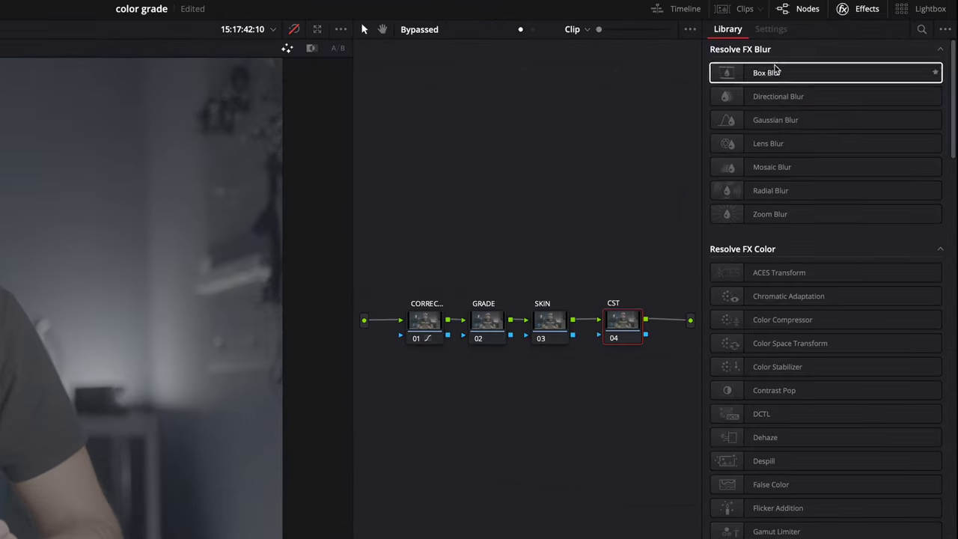
Step: Apply the Color Space Transform effect from the effects library to the CST node
left_click(903, 7)
left_click(864, 9)
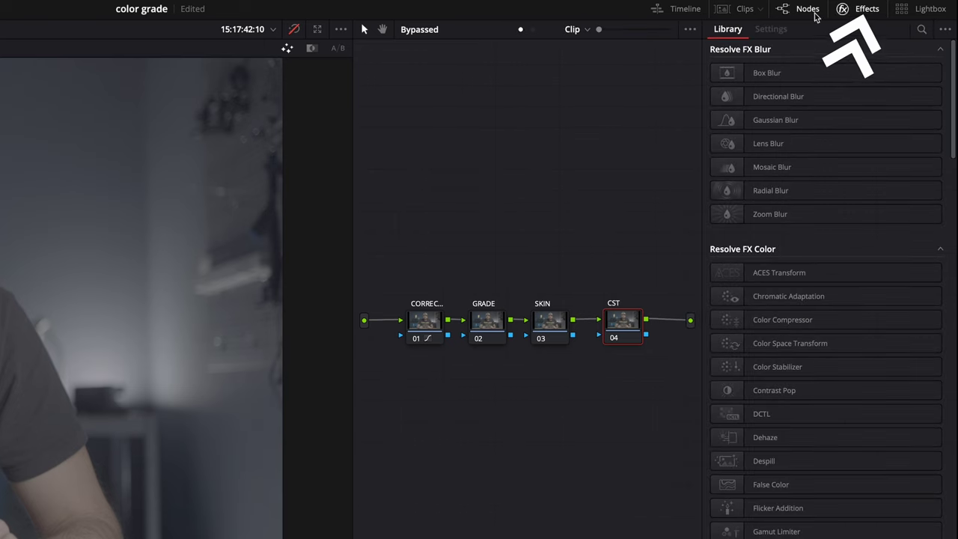
left_click(786, 345)
left_click_drag(786, 346, 627, 334)
Step: Set the CST input to Sony S-Gamut3.Cine and Sony S-Log3, keeping output on Use timeline
left_click(823, 87)
scroll(829, 180, "down", 10)
left_click(831, 188)
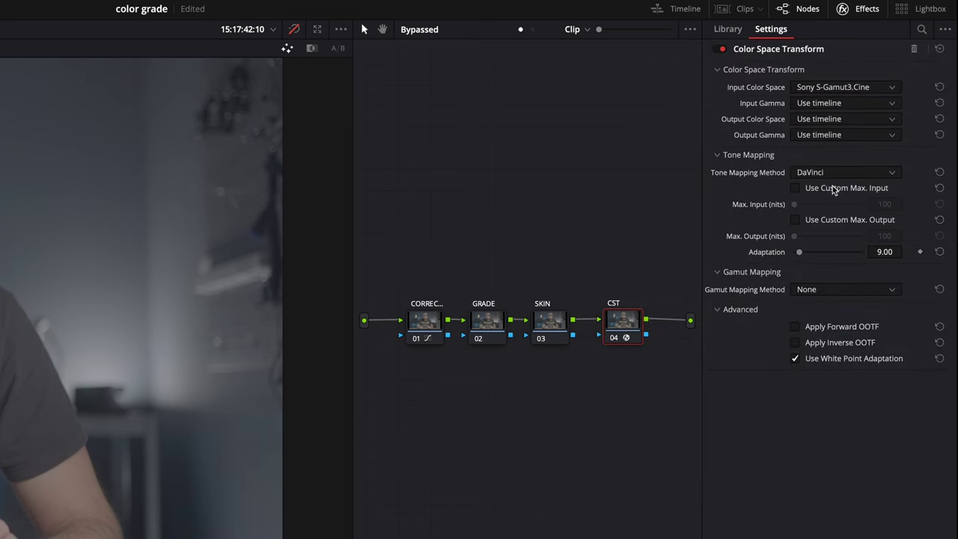
left_click(823, 103)
scroll(823, 184, "down", 10)
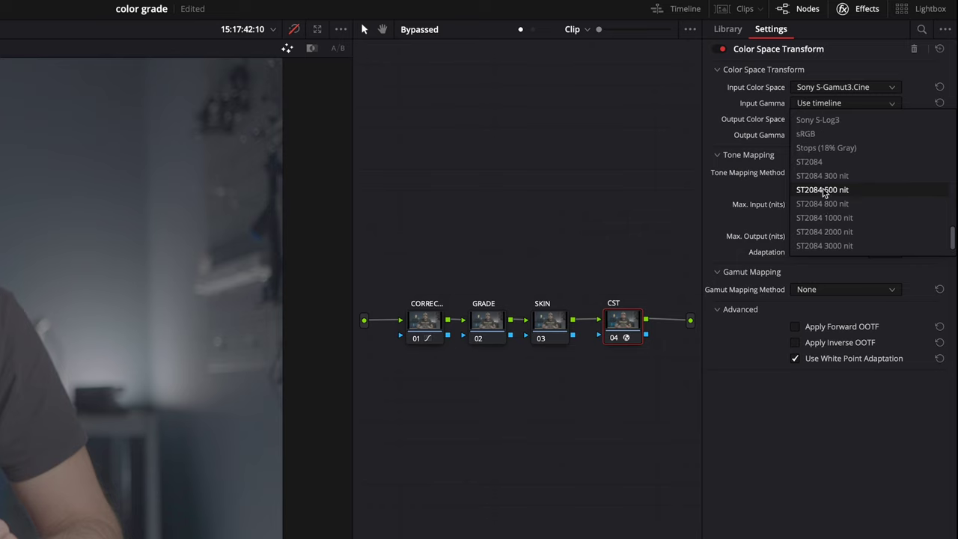
scroll(823, 190, "up", 3)
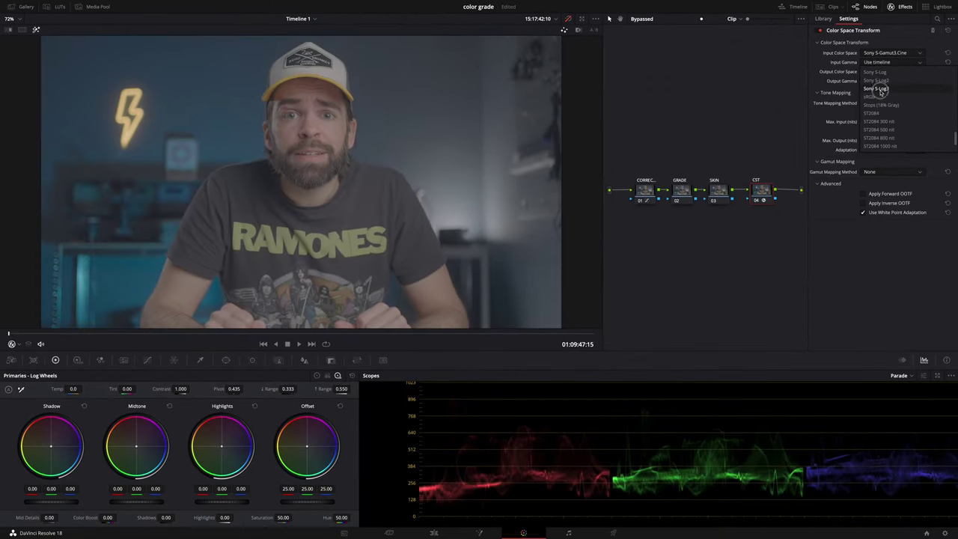
left_click(876, 88)
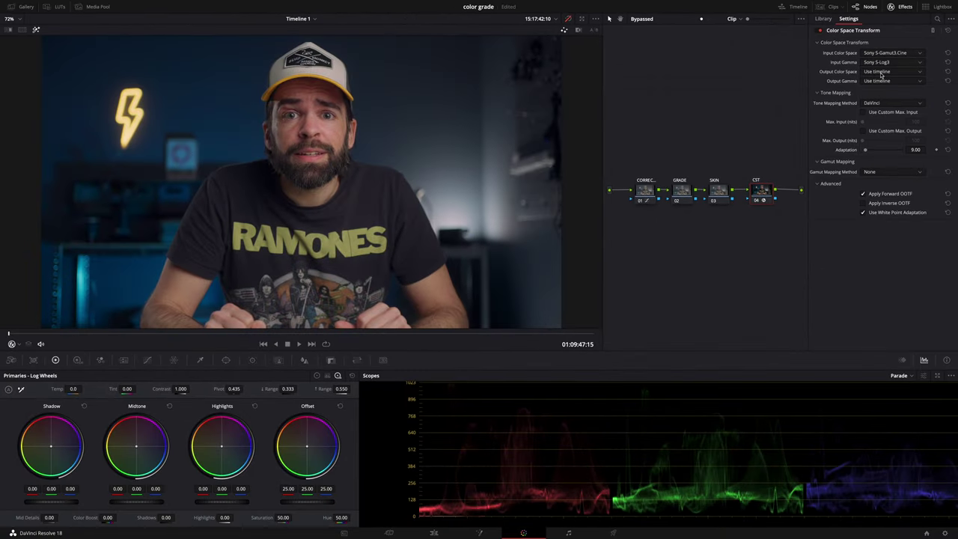
left_click(882, 72)
left_click(81, 6)
left_click(70, 4)
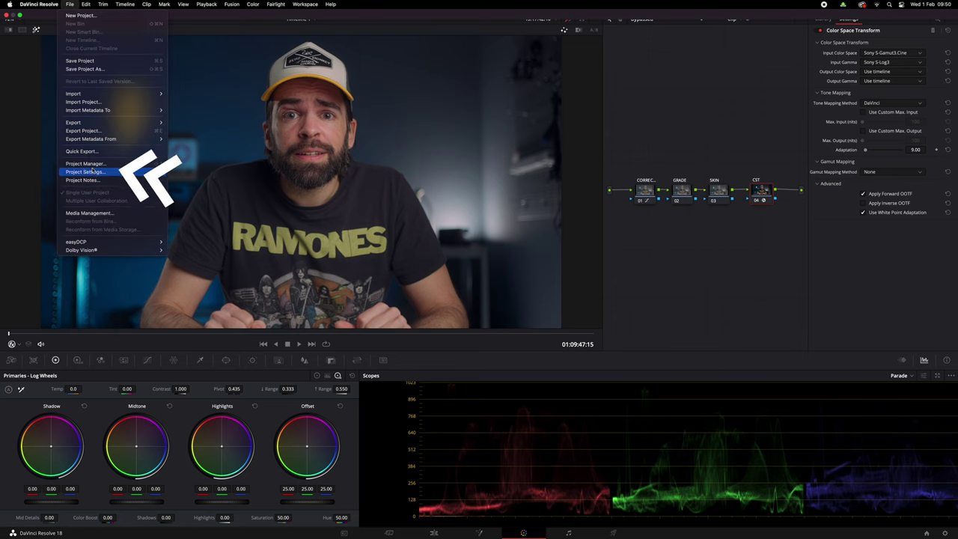
left_click(92, 172)
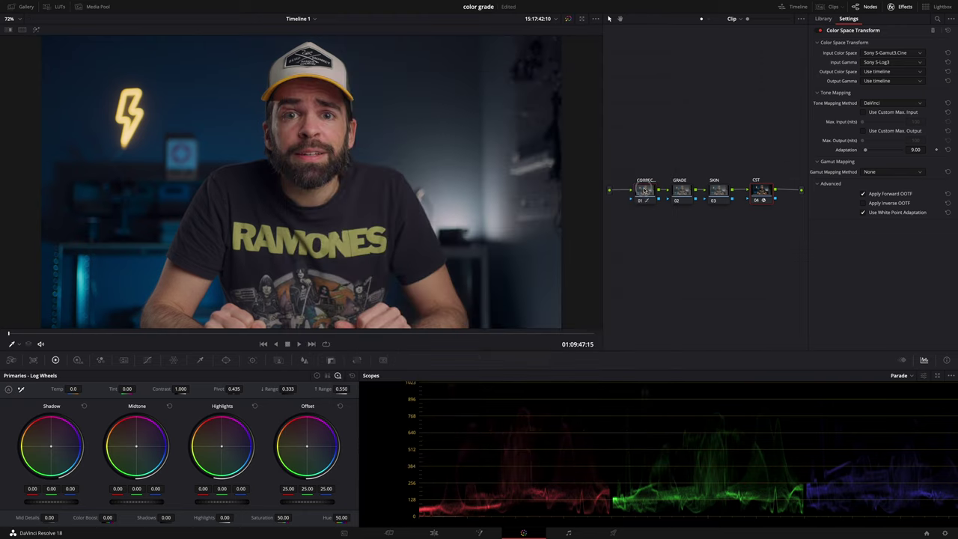
left_click(640, 187)
left_click_drag(640, 190, 640, 198)
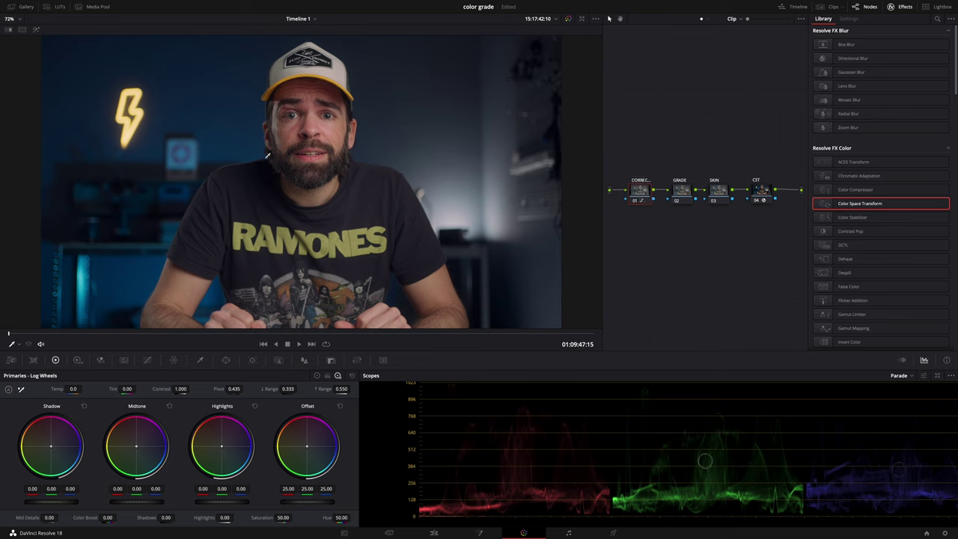
Step: Set the CORRECTION node's Temp to -300.0, Tint to -6.00 and Contrast to about 1.050
left_click_drag(74, 389, 64, 389)
left_click_drag(131, 388, 128, 392)
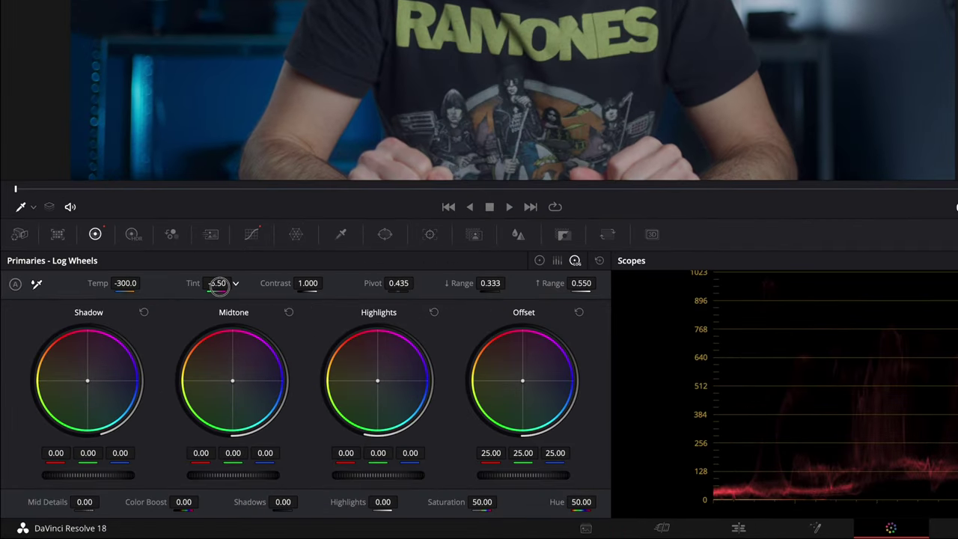
left_click_drag(218, 285, 215, 284)
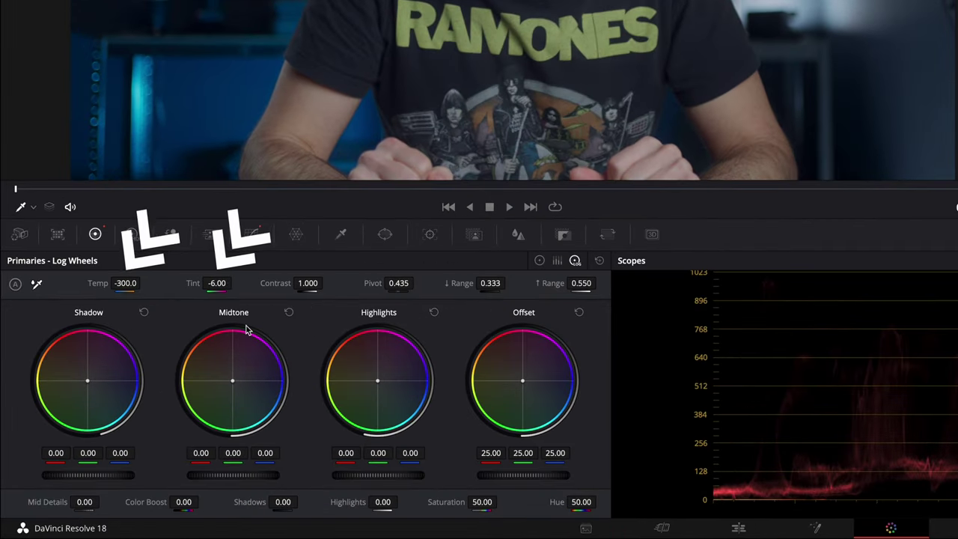
left_click_drag(310, 284, 324, 285)
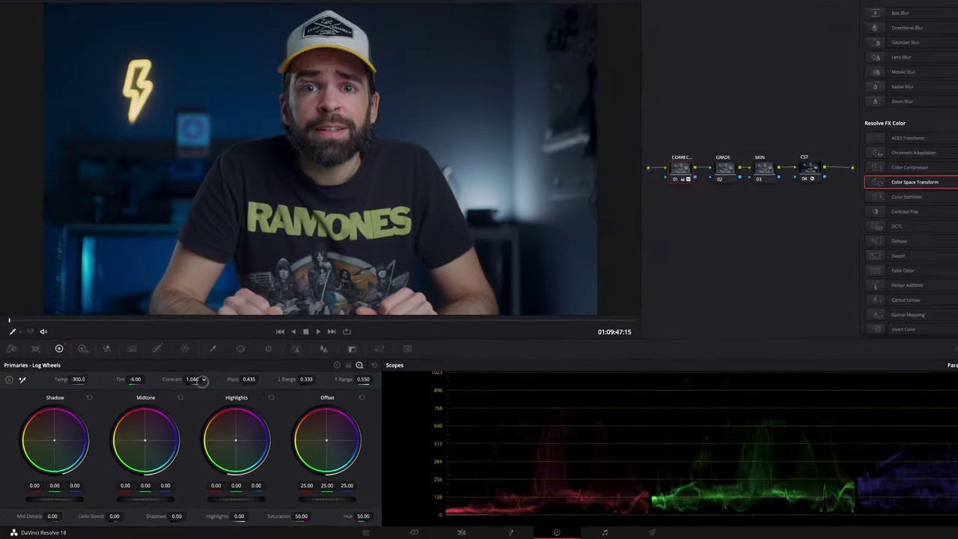
left_click_drag(202, 380, 190, 391)
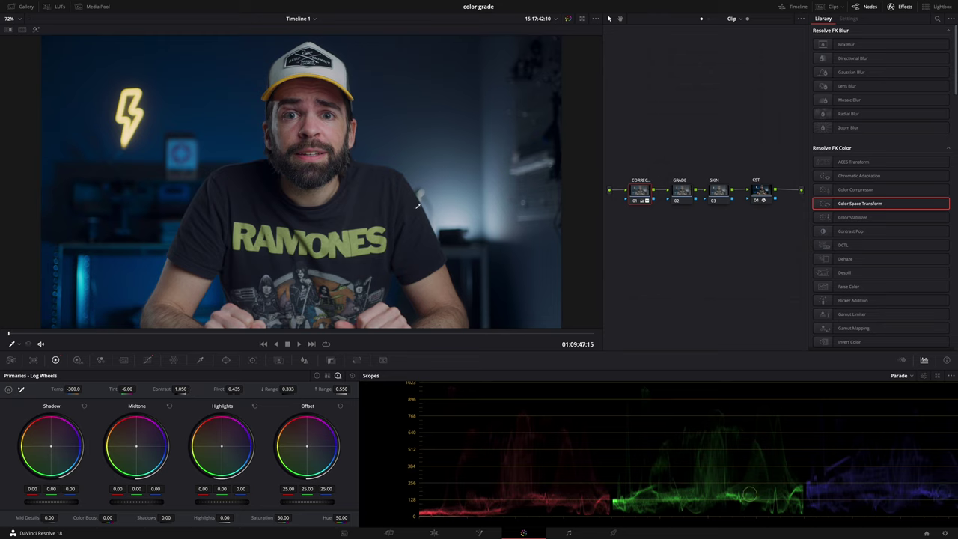
Step: Add a midpoint to the CORRECTION node's luma curve and lift it slightly
left_click(147, 362)
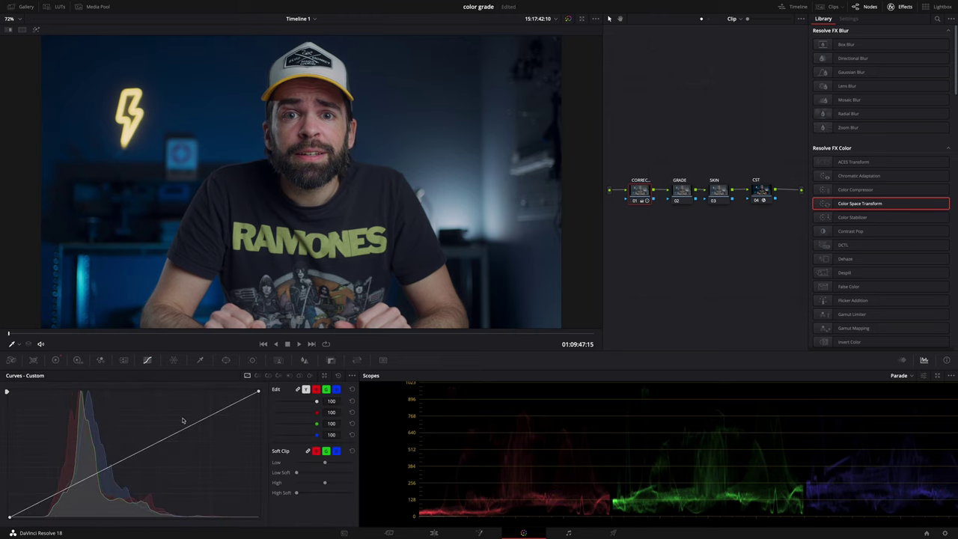
left_click(165, 437)
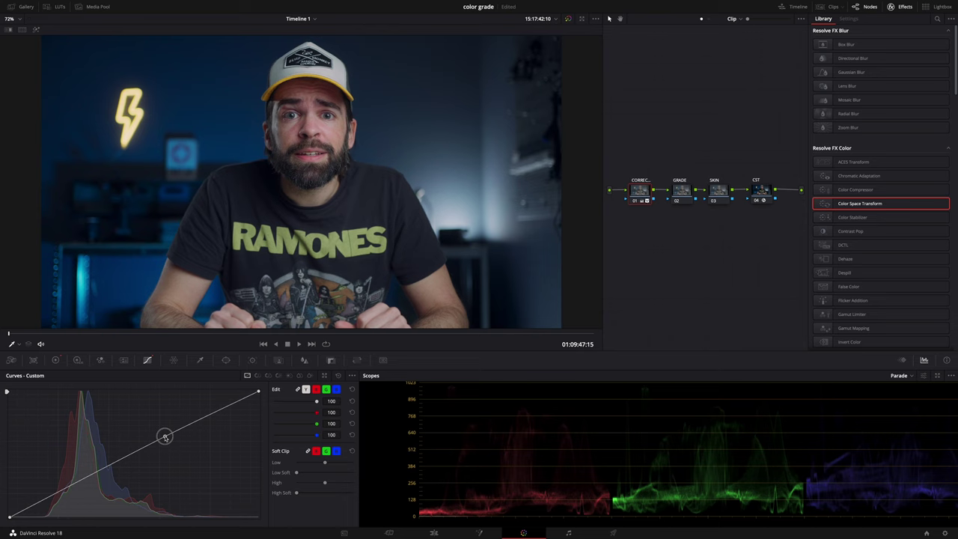
left_click_drag(164, 437, 165, 436)
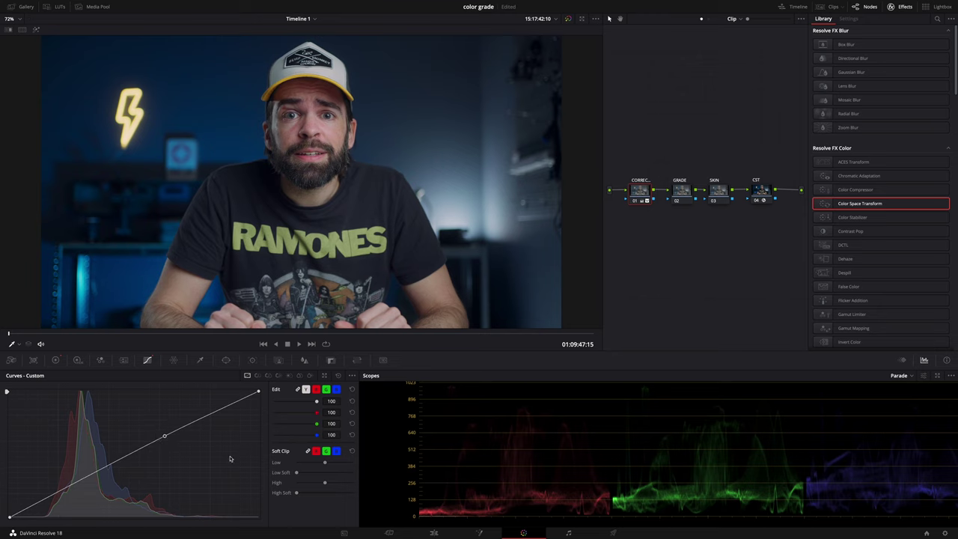
Step: On the GRADE node, cool the shadows and highlights and tint the midtones with the log wheels
left_click(677, 201)
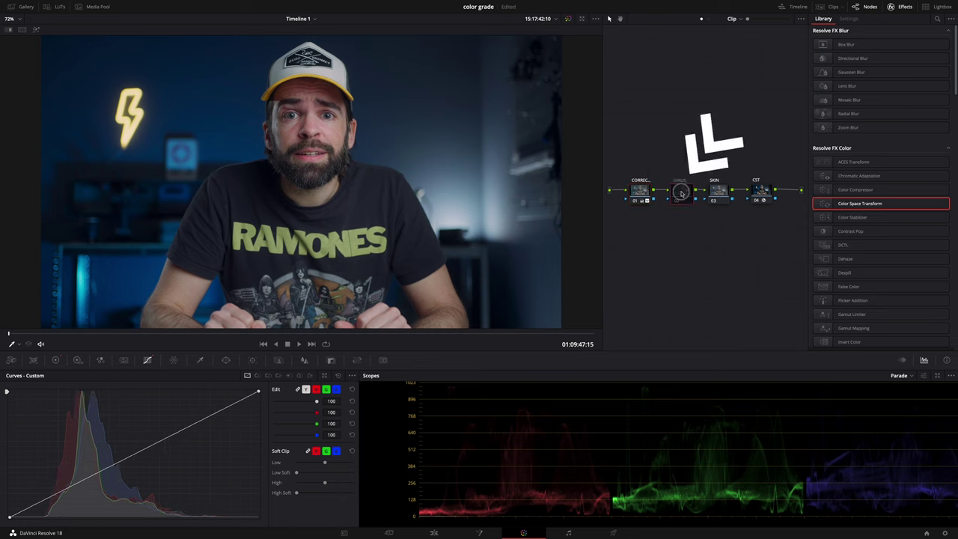
mouse_move(677, 202)
left_mouse_down()
mouse_move(674, 146)
mouse_move(679, 192)
left_mouse_up()
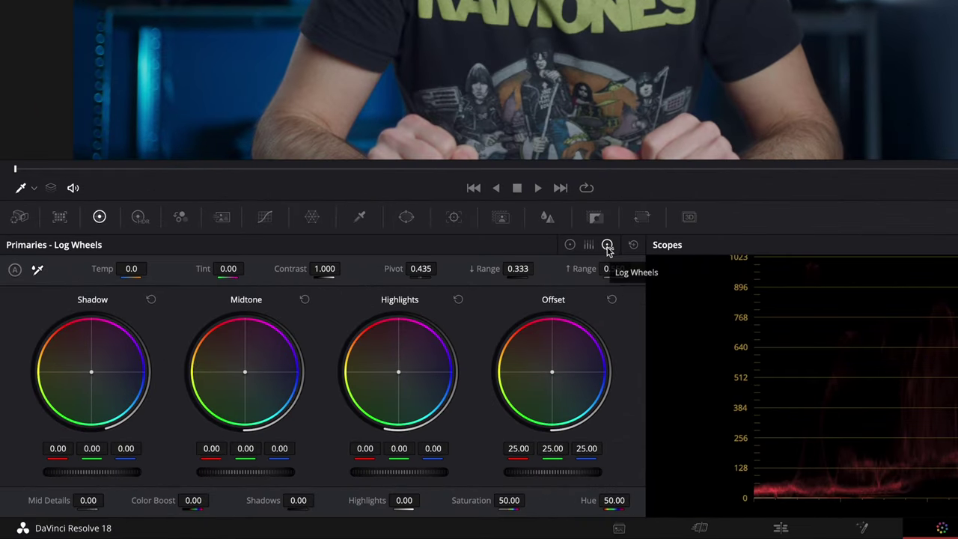
left_click_drag(92, 374, 116, 406)
left_click_drag(275, 420, 295, 452)
left_click_drag(408, 377, 417, 387)
Step: Set the GRADE node's Low Range to 0.204 and High Range to 0.452
left_click_drag(517, 268, 603, 272)
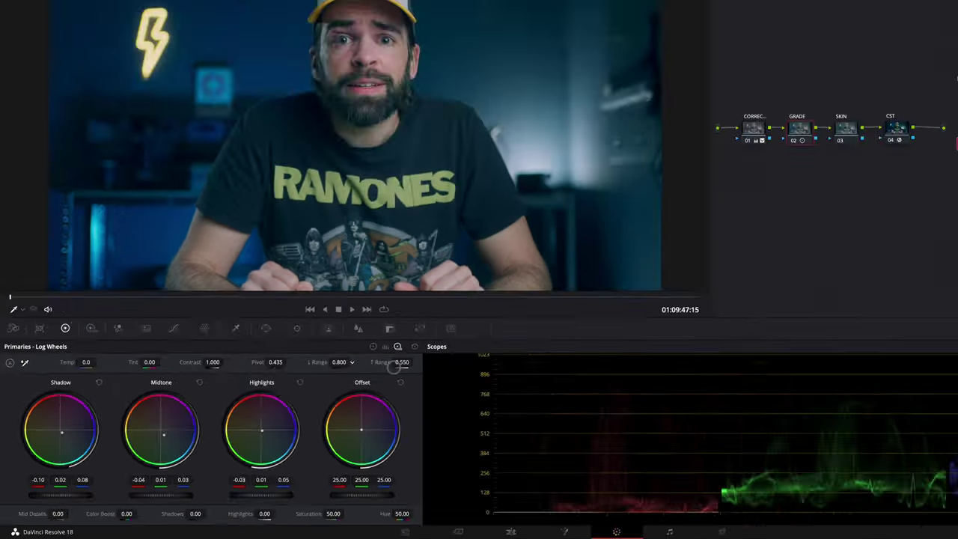
left_click_drag(395, 366, 271, 368)
left_click_drag(229, 395, 222, 395)
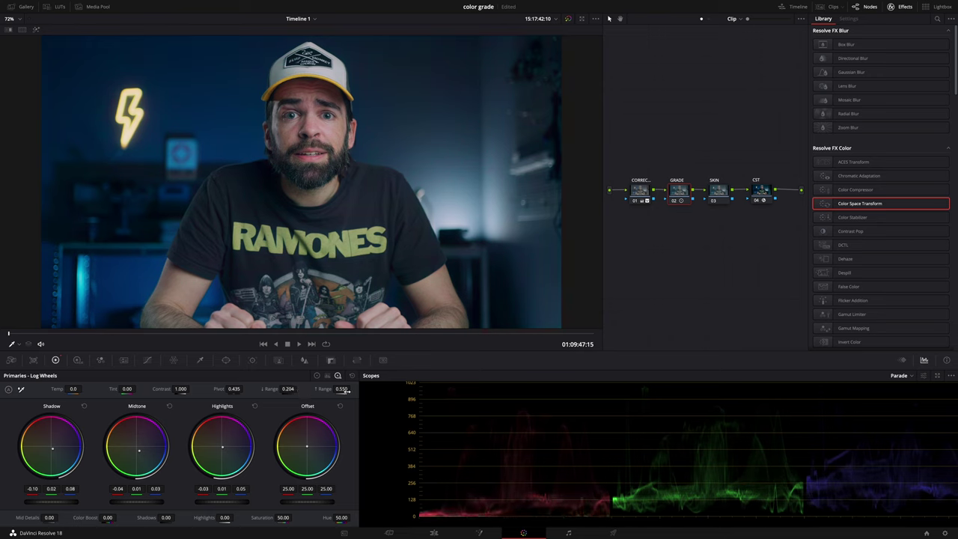
left_click_drag(341, 389, 473, 383)
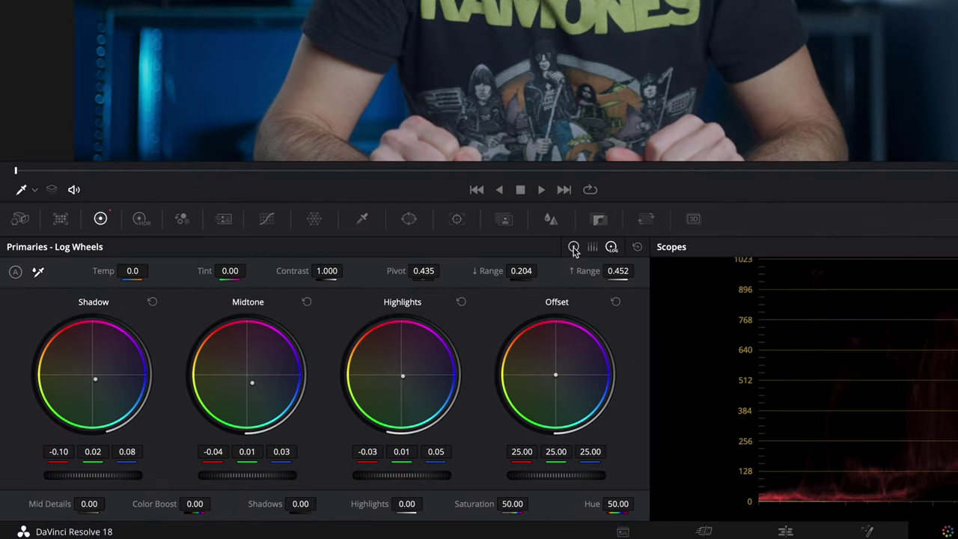
Step: Ease Lift off red, warm Gamma slightly, drop Gain to 0.96, and bring up the Hue vs Hue curve
left_click(316, 376)
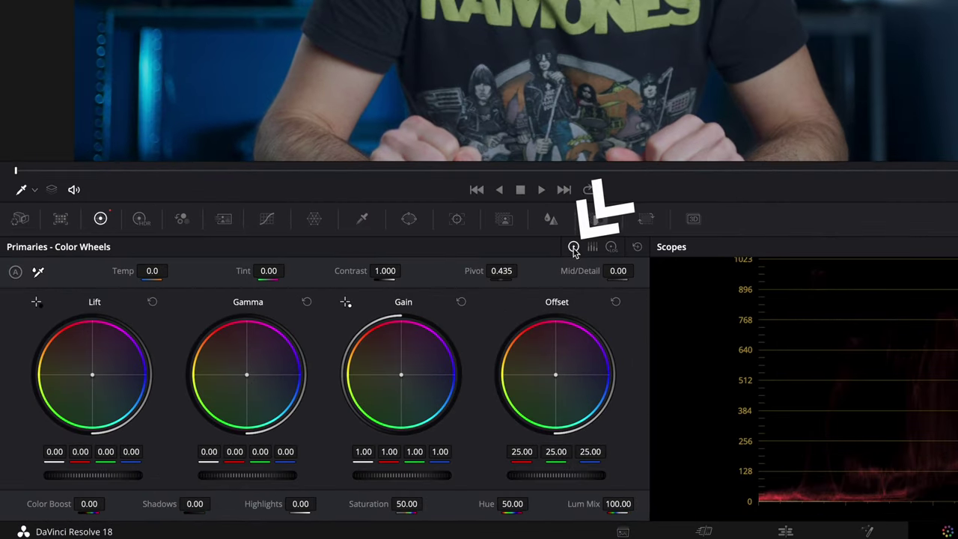
left_click(93, 375)
left_click_drag(93, 375, 98, 386)
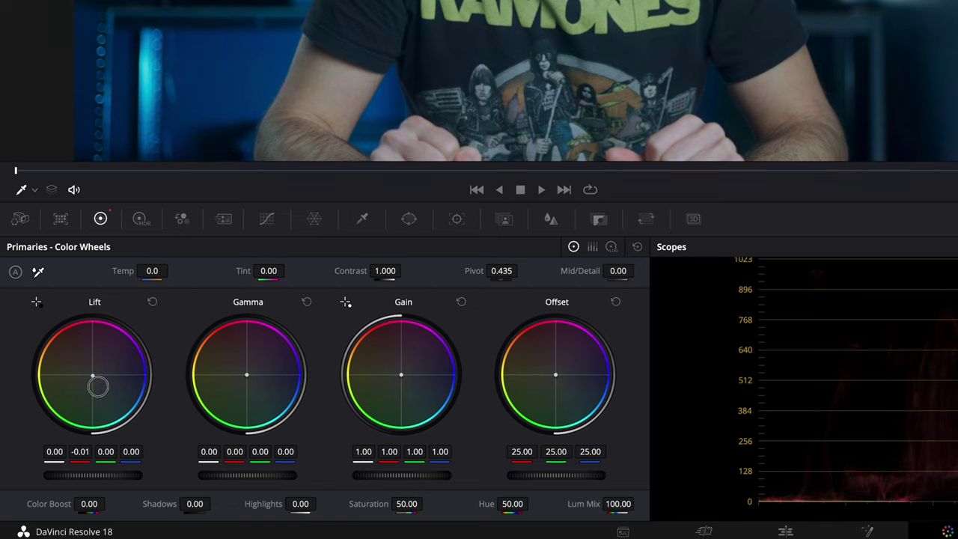
left_click_drag(246, 374, 234, 360)
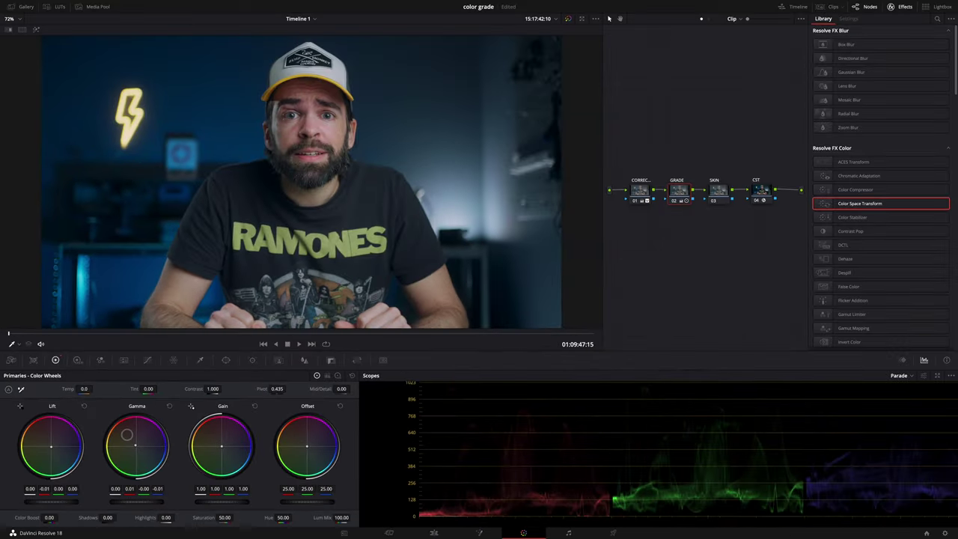
left_click_drag(213, 499, 188, 499)
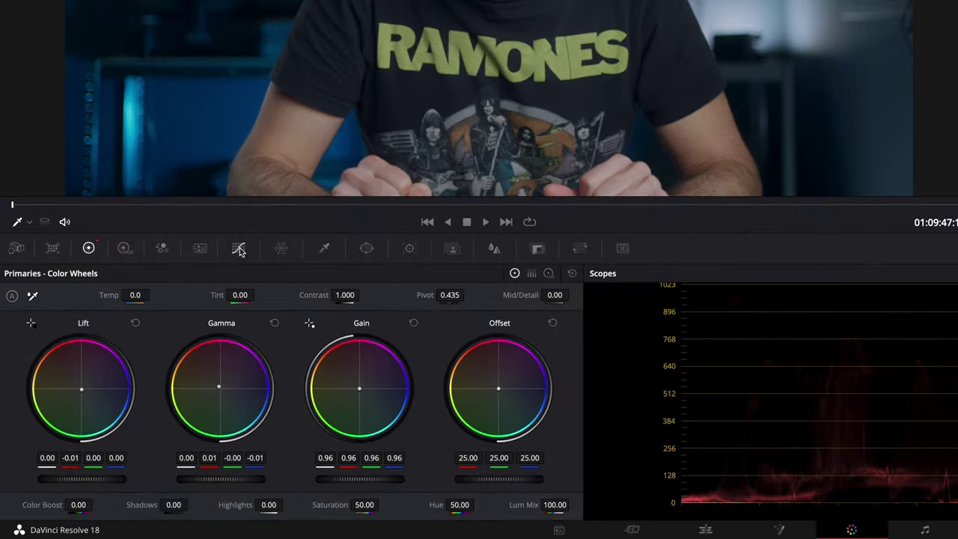
left_click(238, 248)
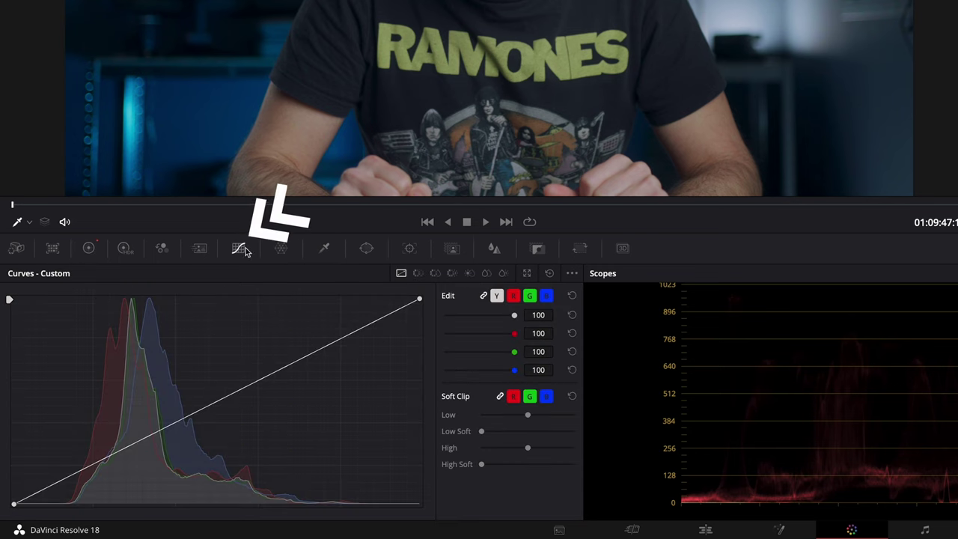
left_click(419, 274)
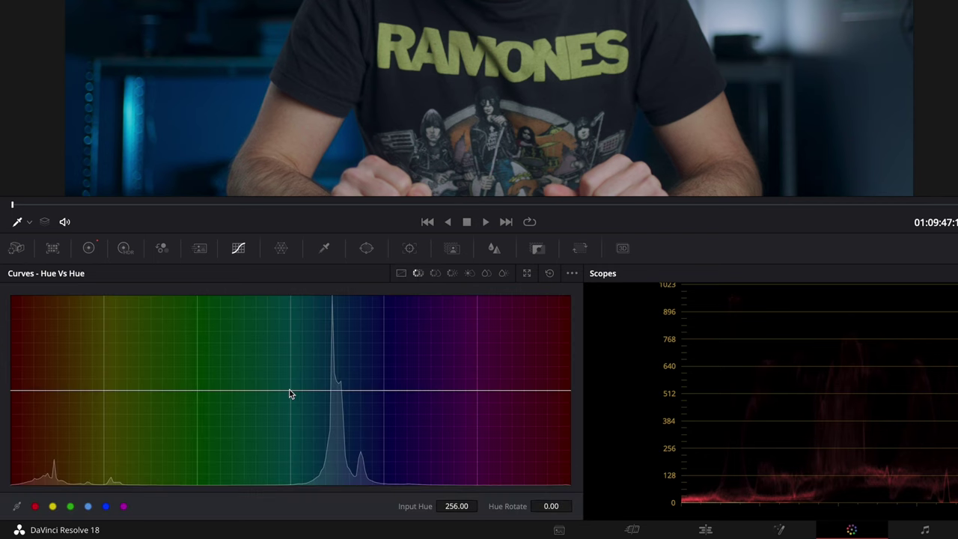
Step: Test a Hue vs Hue bend, return it to flat, and select the SKIN node
left_click_drag(334, 390, 338, 411)
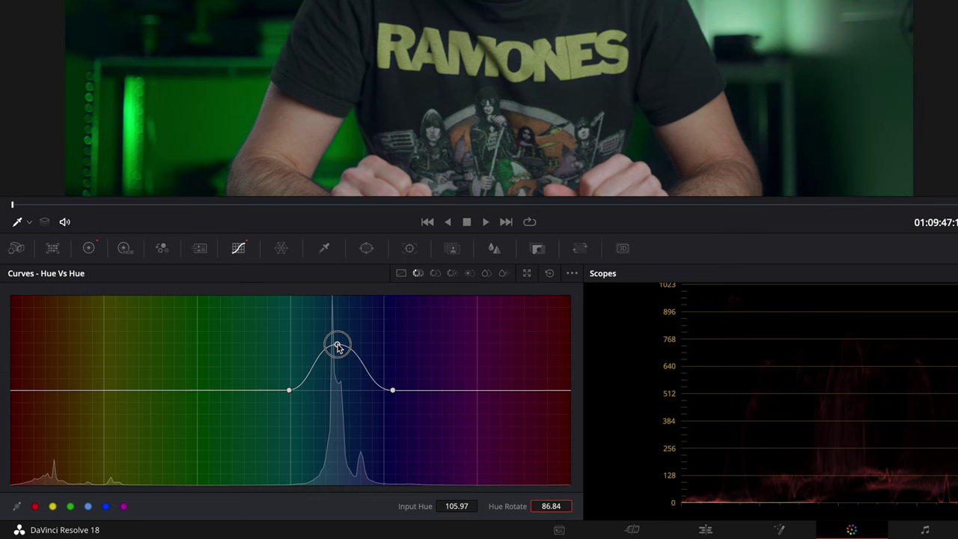
left_click_drag(242, 448, 207, 446)
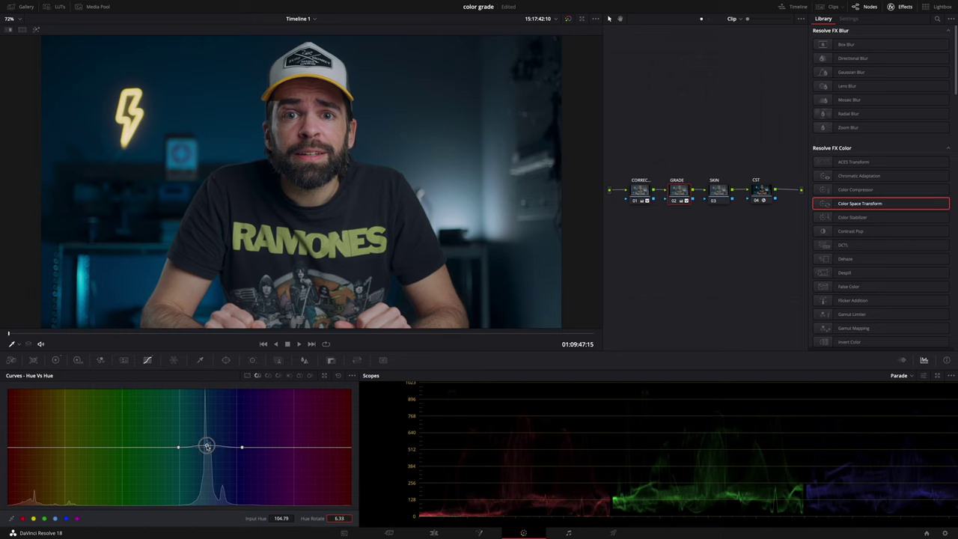
left_click(257, 375)
mouse_move(716, 192)
left_mouse_down()
mouse_move(718, 170)
mouse_move(717, 194)
left_mouse_up()
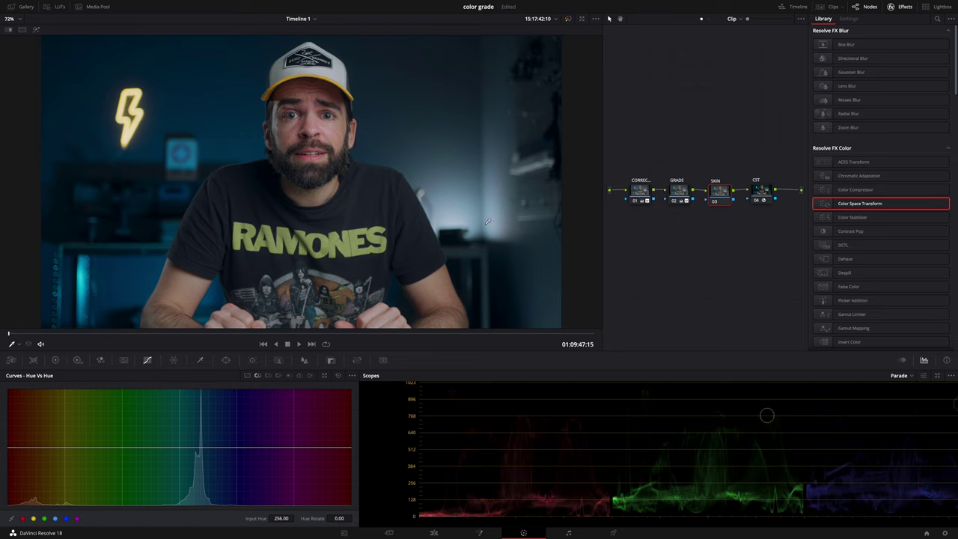
Step: Sample the face's skin tone with the HSL qualifier and show the matte over grey
left_click(200, 360)
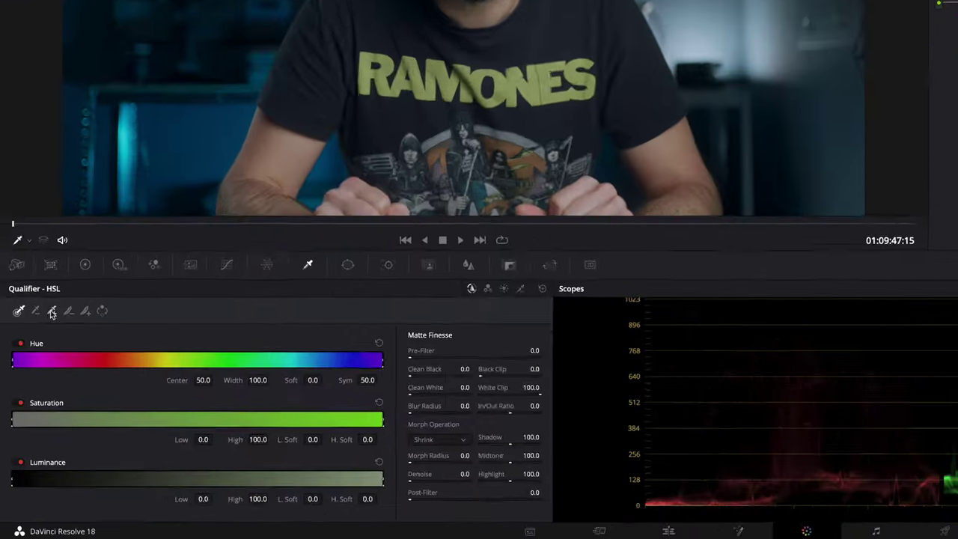
left_click(35, 391)
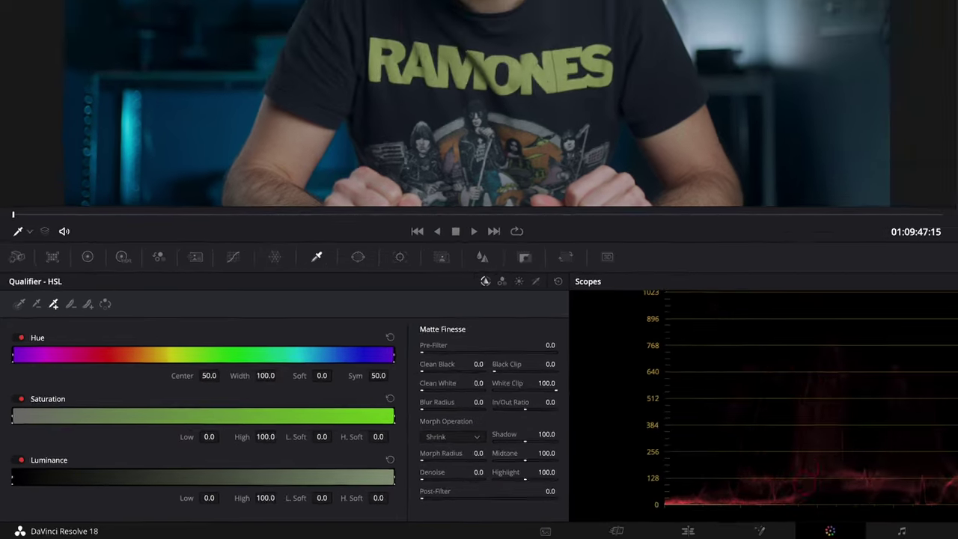
left_click(292, 133)
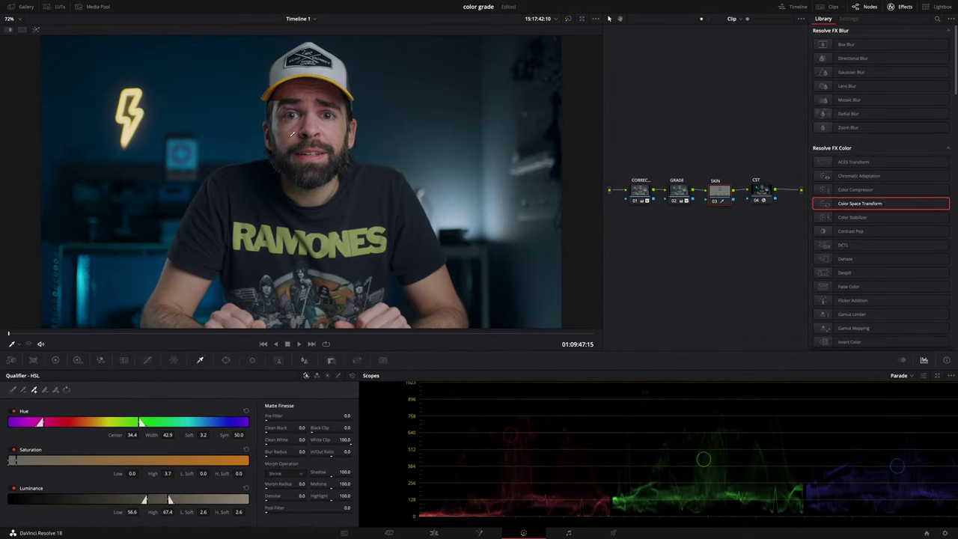
key("shift+h")
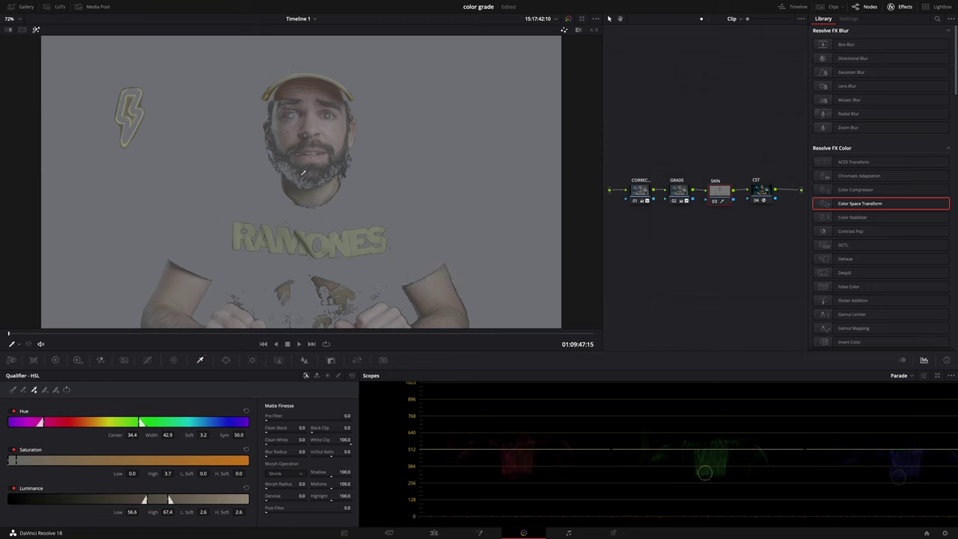
Step: Tighten the skin key to Hue Width 10.7 and Luminance 60.3–70.2 around Hue Center 33.8
left_click(332, 140)
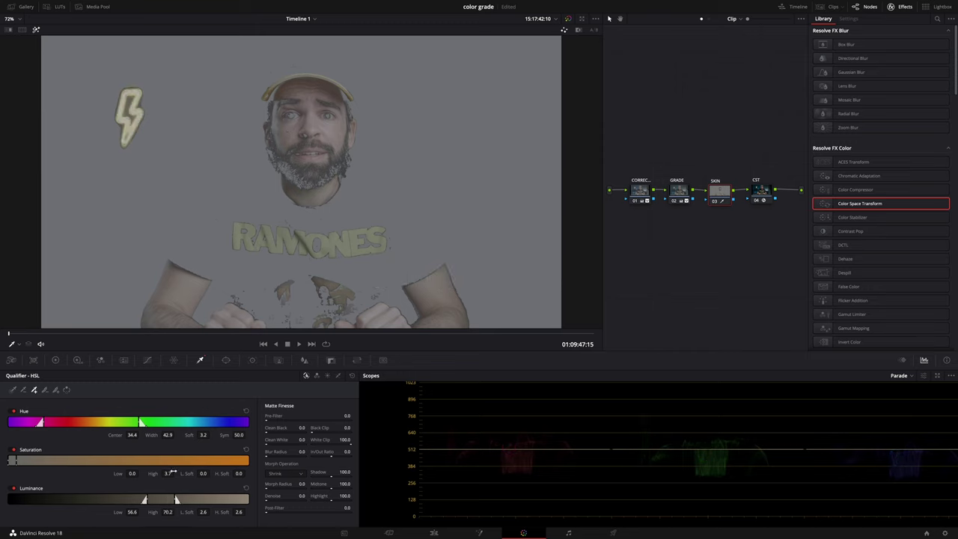
left_click_drag(146, 499, 152, 500)
left_click_drag(67, 423, 82, 422)
left_click_drag(273, 500, 275, 500)
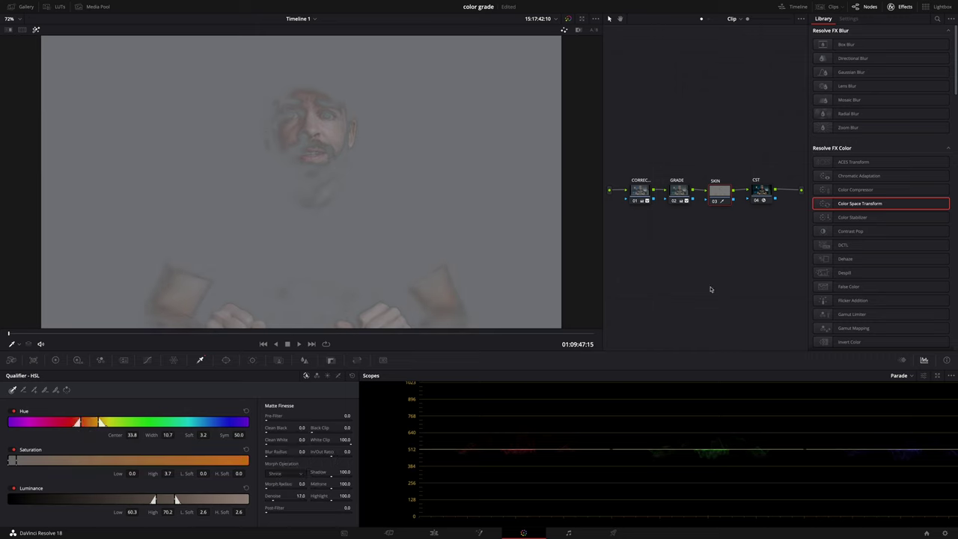
Step: Warm the skin's shadow, midtone and highlight balance in the log wheels and set Gamma to -0.02
left_click(55, 360)
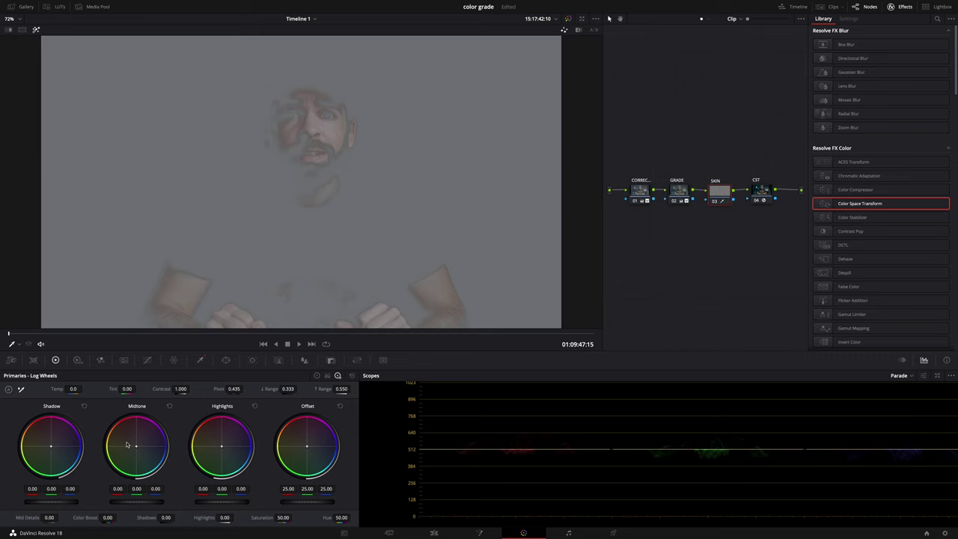
left_click_drag(51, 450, 41, 435)
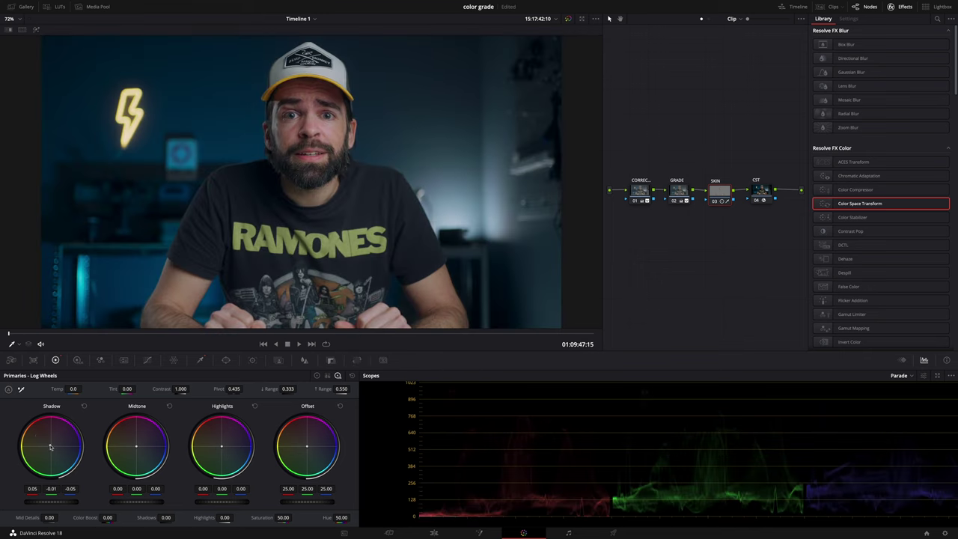
left_click_drag(136, 448, 130, 443)
left_click_drag(222, 448, 231, 456)
left_click(317, 375)
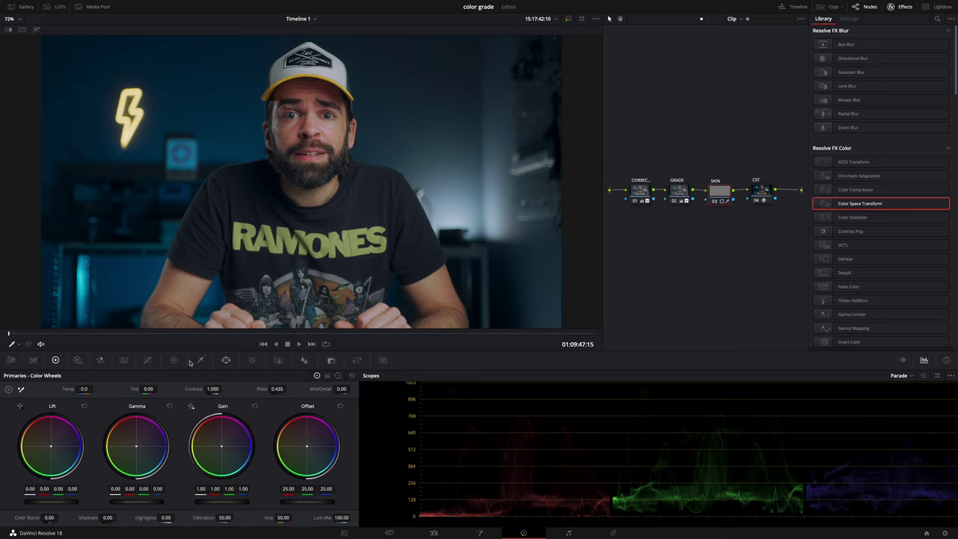
left_click_drag(146, 506, 108, 500)
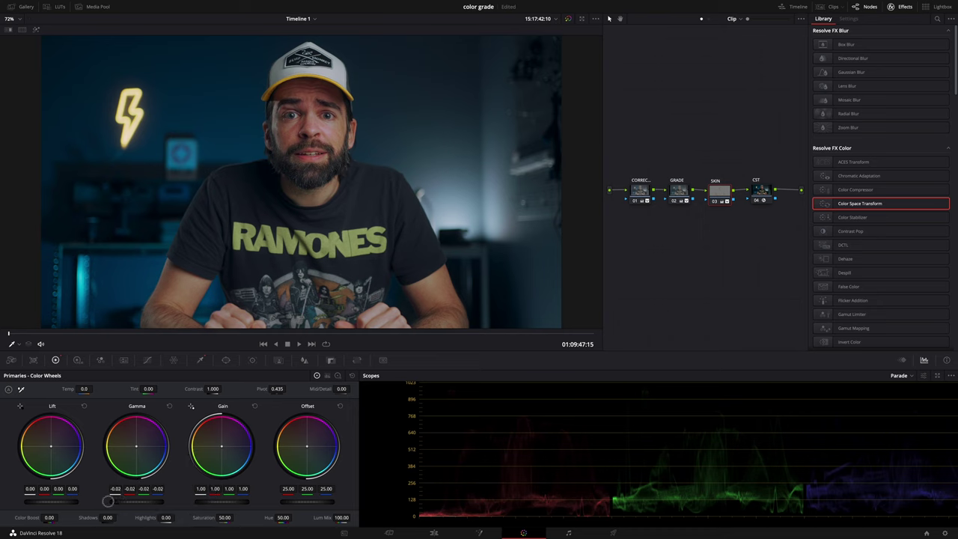
Step: Choose Vectorscope instead of Parade in the Scopes panel's scope-type list
left_click(897, 376)
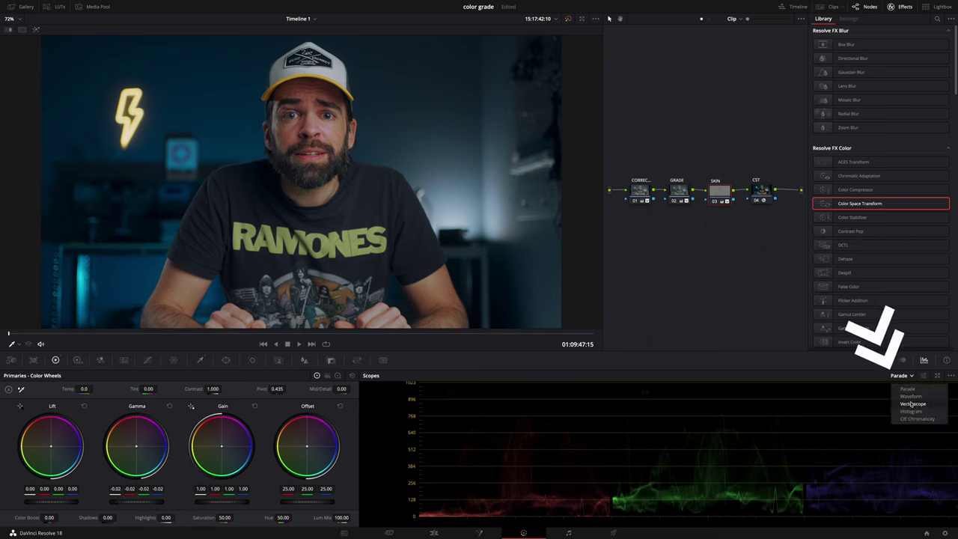
left_click(912, 404)
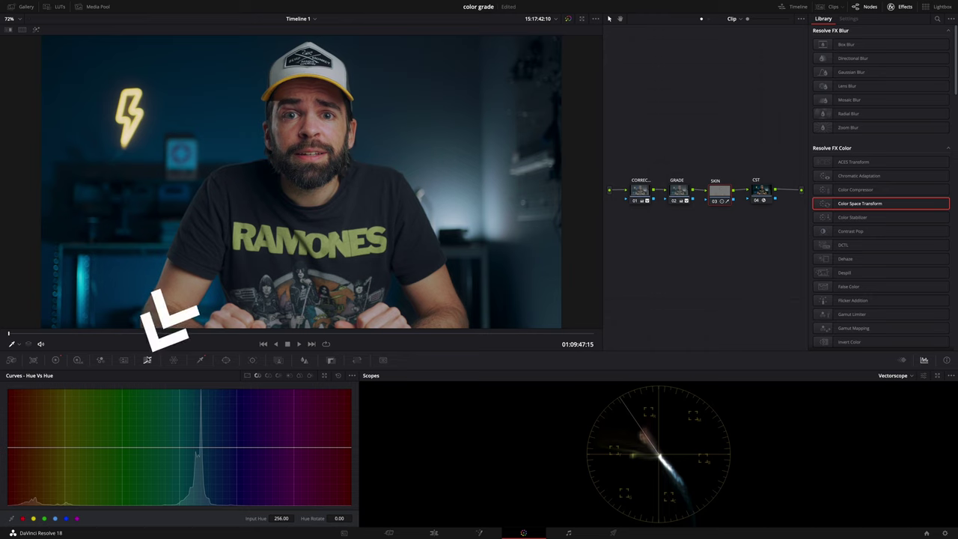
Step: Sample the face's hue onto the Hue vs Hue curve and add control points around it
left_click(258, 376)
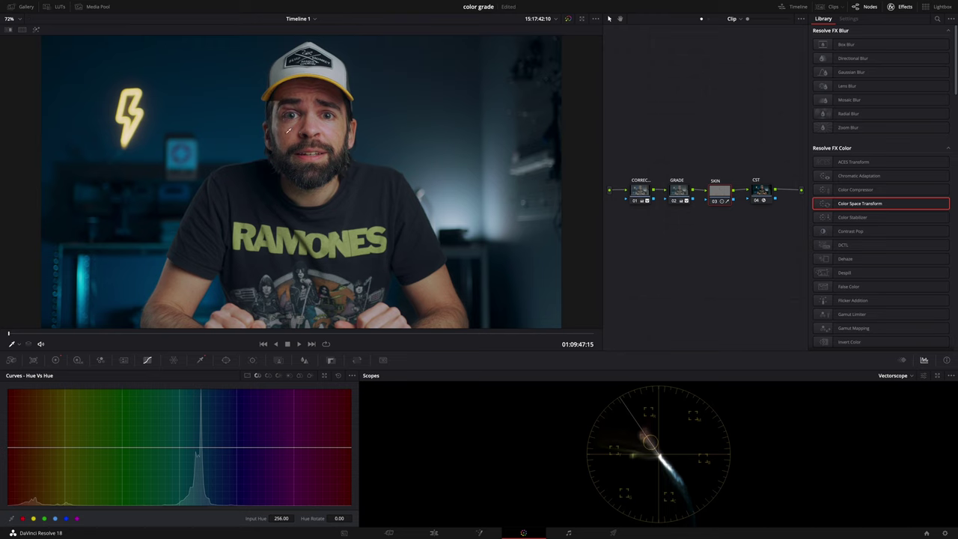
left_click(282, 137)
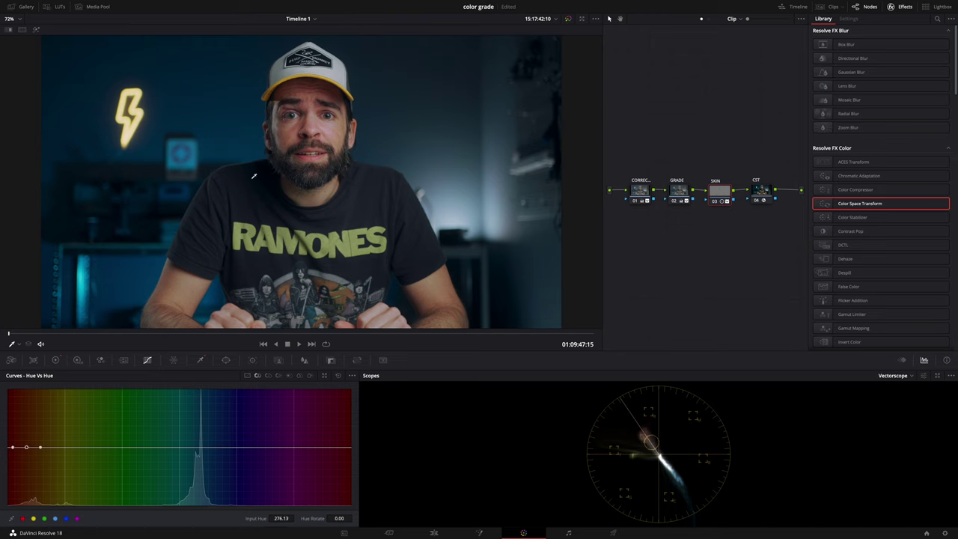
left_click(84, 450)
left_click(29, 447)
left_click_drag(29, 448, 29, 449)
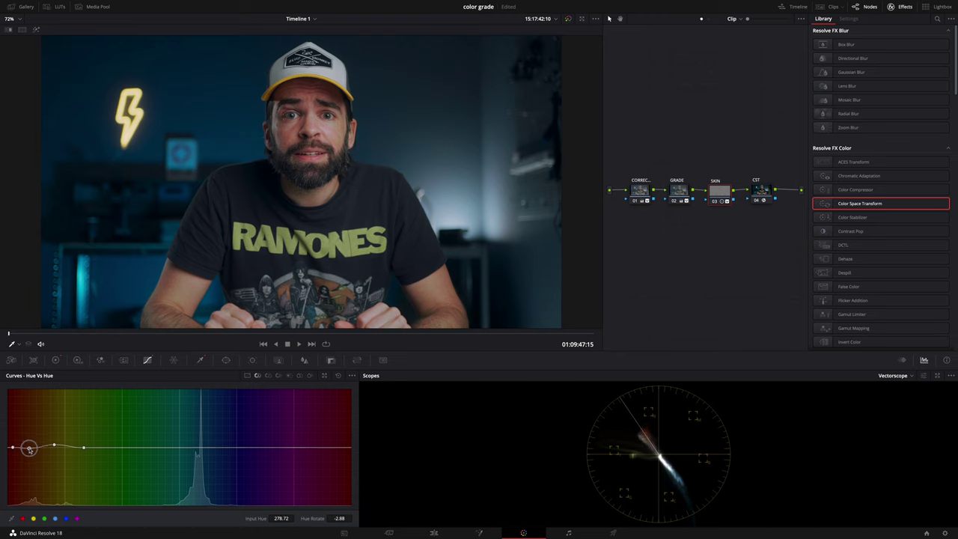
left_click(54, 446)
left_click_drag(12, 449, 10, 447)
Step: Raise the skin hue point so Input Hue 303.79 rotates by 12.08, comparing against GRADE
left_click(29, 447)
left_click(55, 446)
left_click_drag(54, 447, 53, 446)
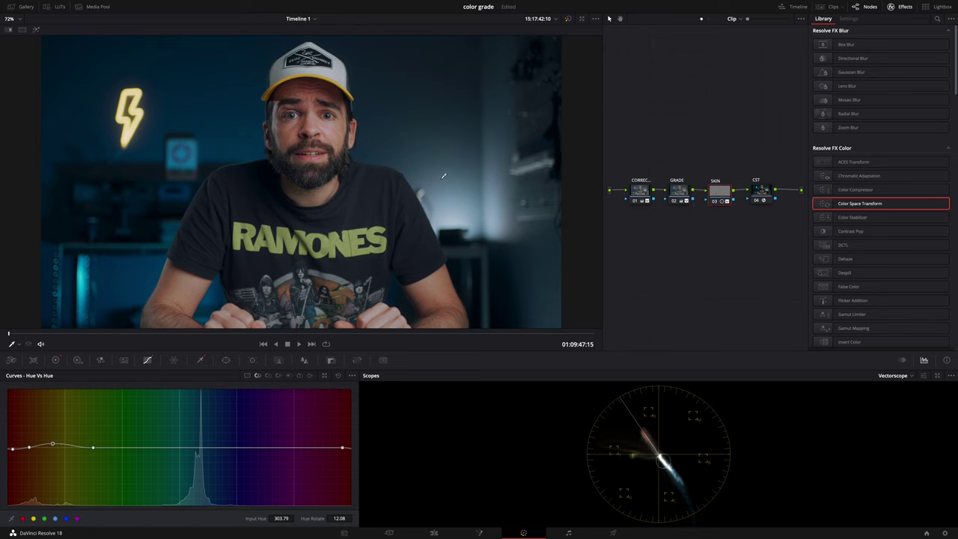
left_click(673, 192)
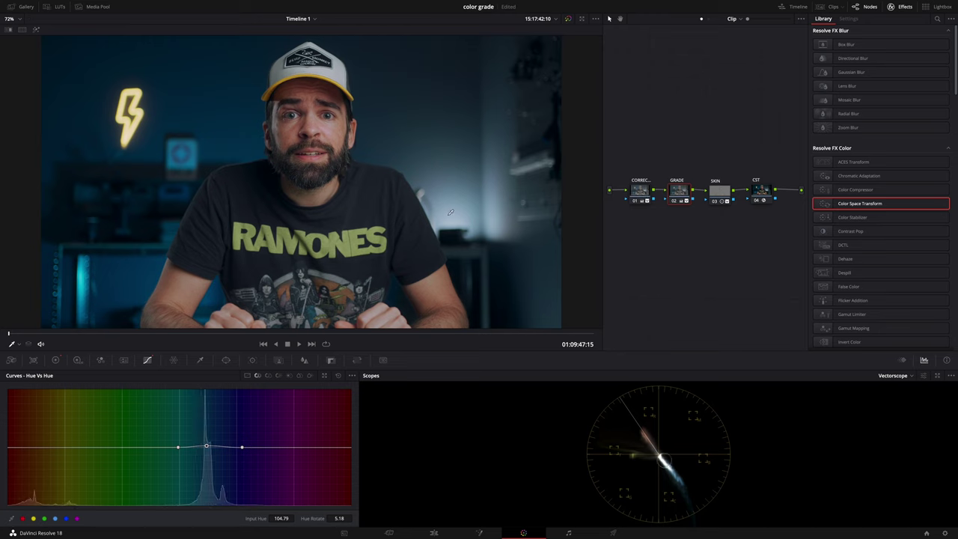
left_click(714, 202)
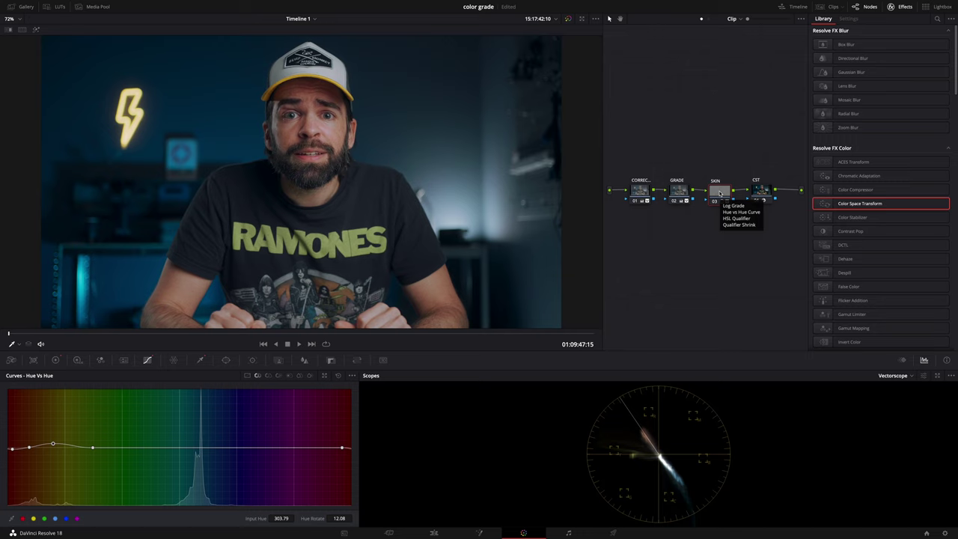
Step: Add a parallel node with a Layer Mixer and wire SKIN and node 04 into the mixer
key("alt+p")
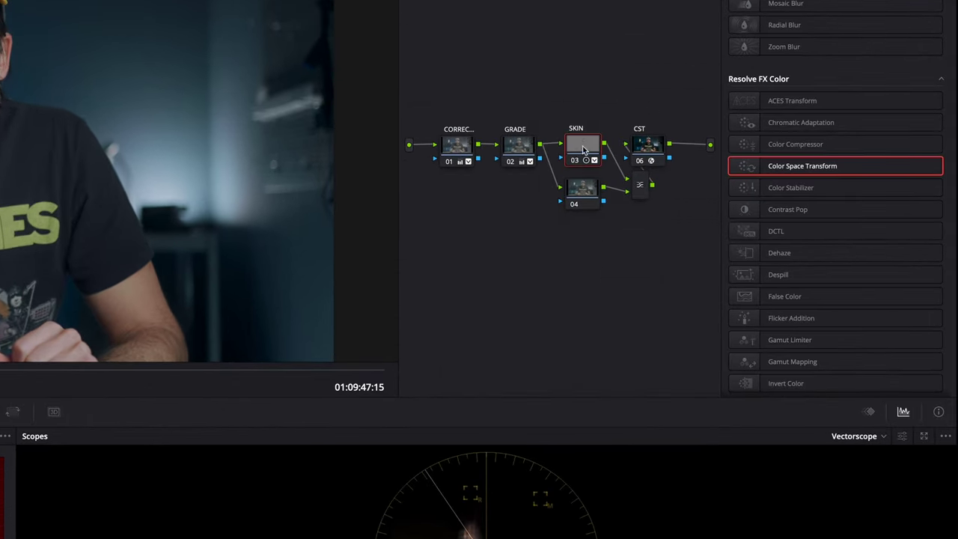
left_click_drag(582, 148, 584, 238)
left_click_drag(583, 188, 589, 149)
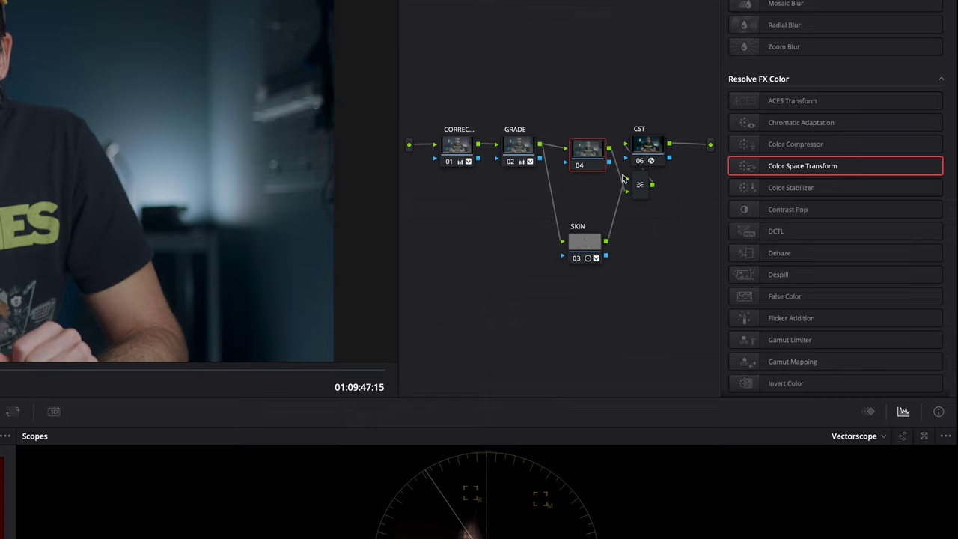
left_click_drag(621, 182, 620, 210)
left_click_drag(606, 241, 627, 193)
left_click_drag(608, 148, 627, 179)
Step: Tidy the node tree by repositioning CST, the mixer and SKIN, then bring up the colour wheels
left_click_drag(650, 147, 673, 142)
left_click_drag(637, 186, 629, 189)
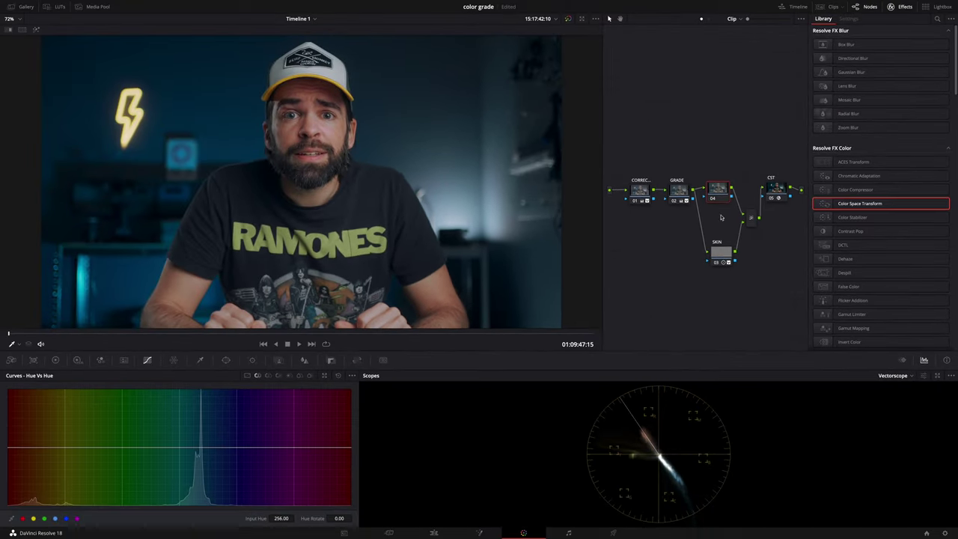
left_click(592, 241)
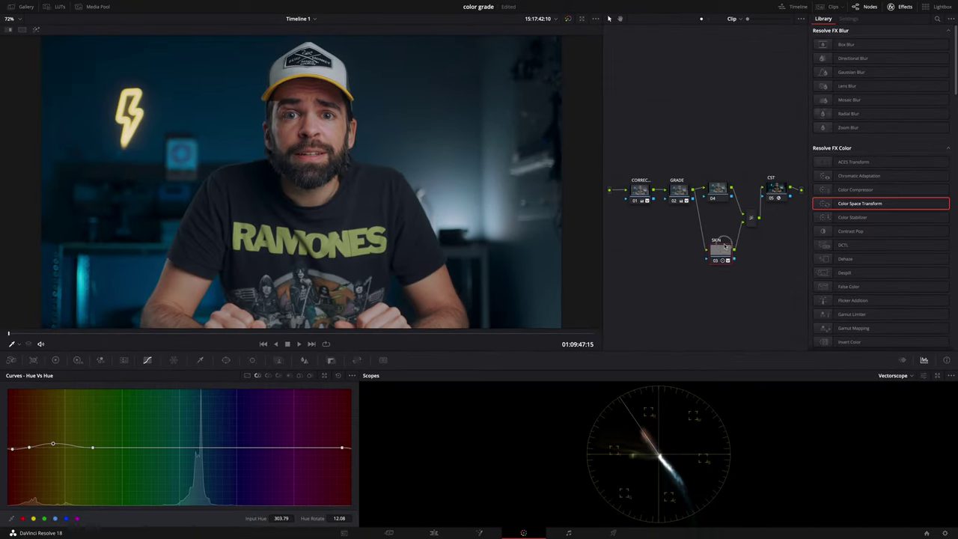
left_click_drag(722, 230, 724, 226)
left_click(54, 360)
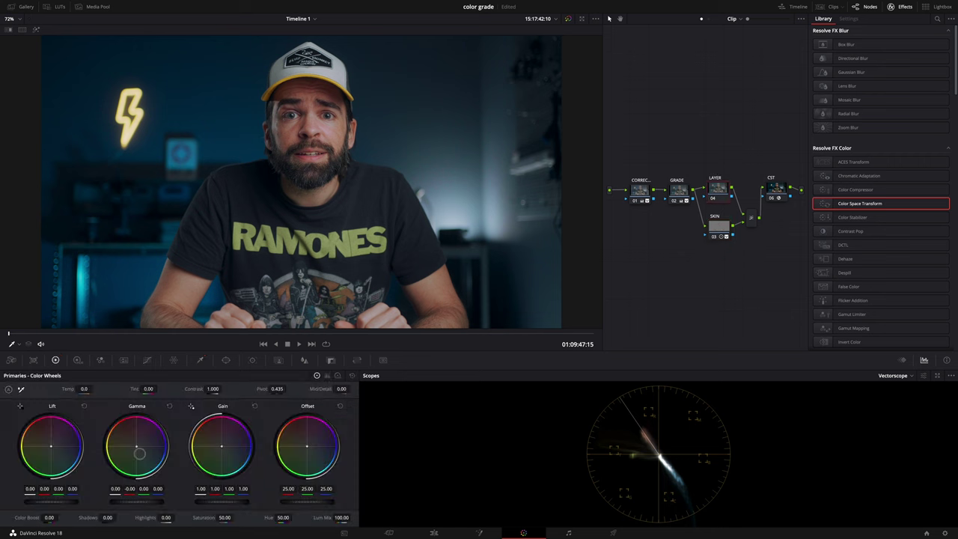